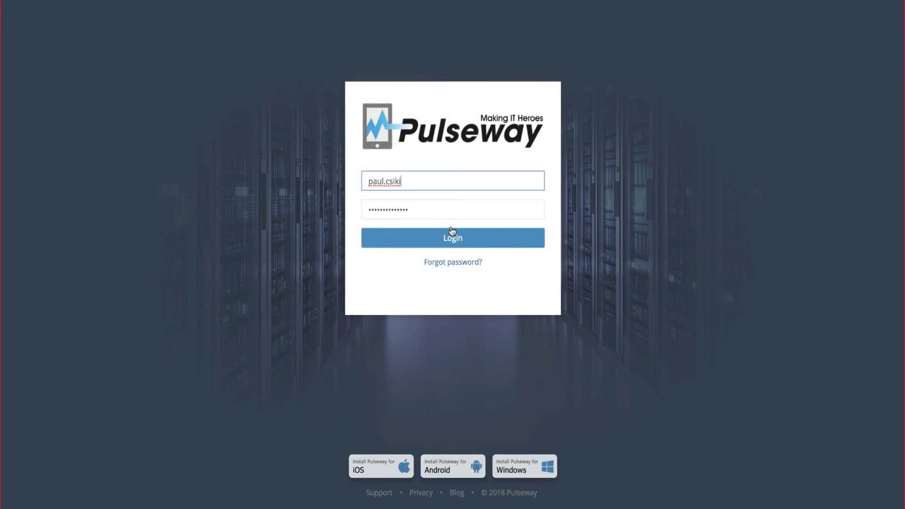
# Sign in to Pulseway with the account's username and password
pyautogui.click(452, 232)
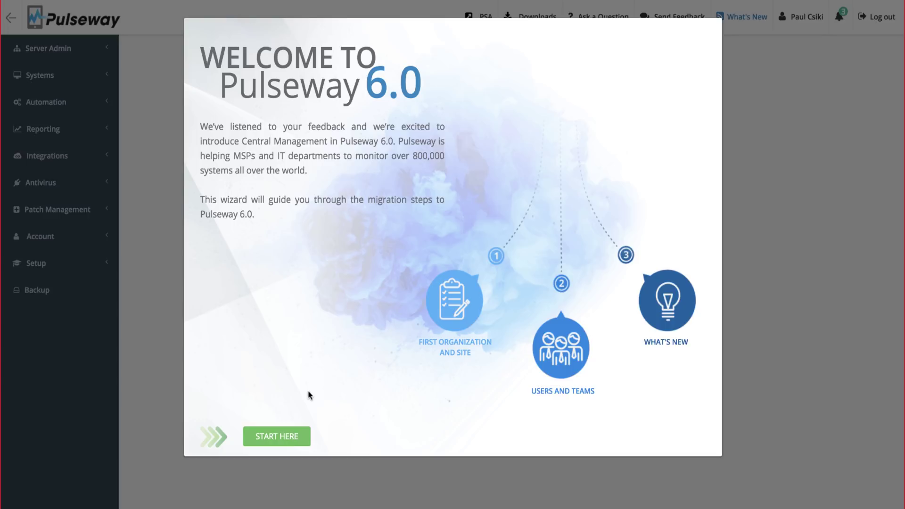
# Start the migration wizard and name the first organization MMSOFT Design with site Dublin
pyautogui.click(285, 439)
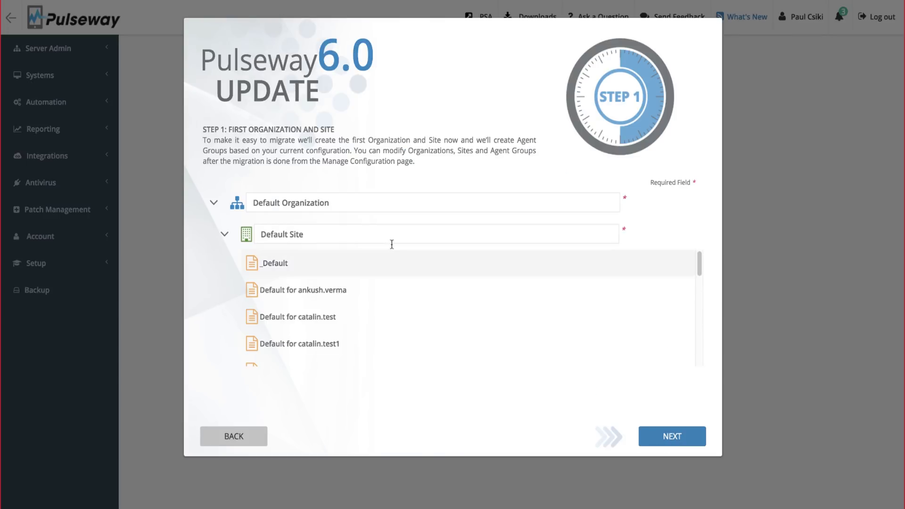
pyautogui.tripleClick(342, 206)
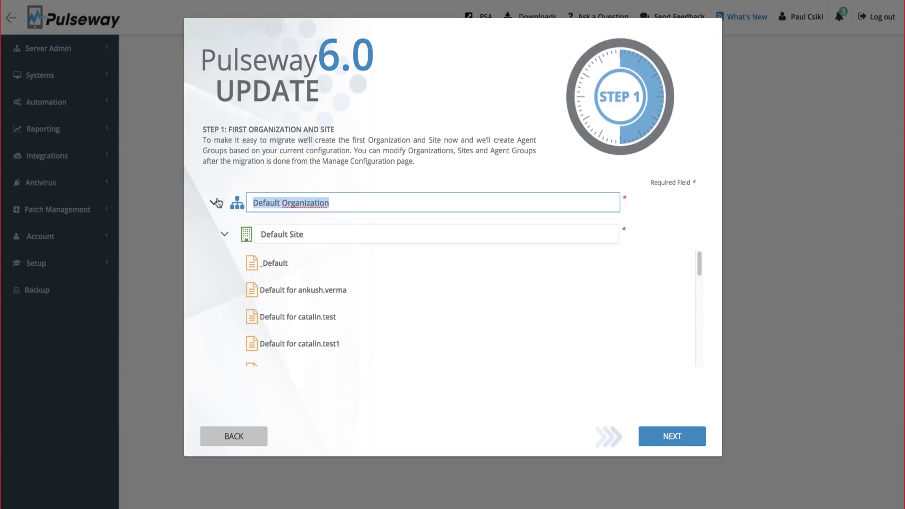
pyautogui.write('M')
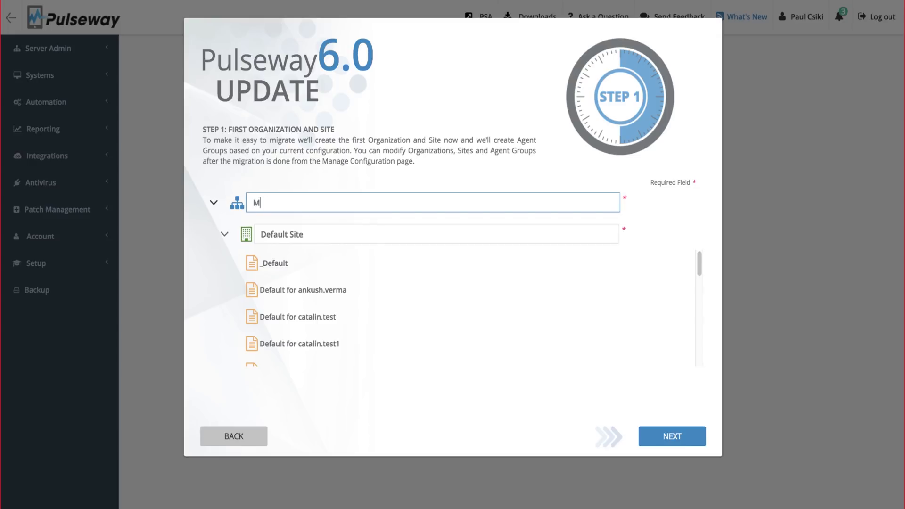
pyautogui.write('MSOFT Design')
pyautogui.press('Tab')
pyautogui.press('Tab')
pyautogui.write('Dublin')
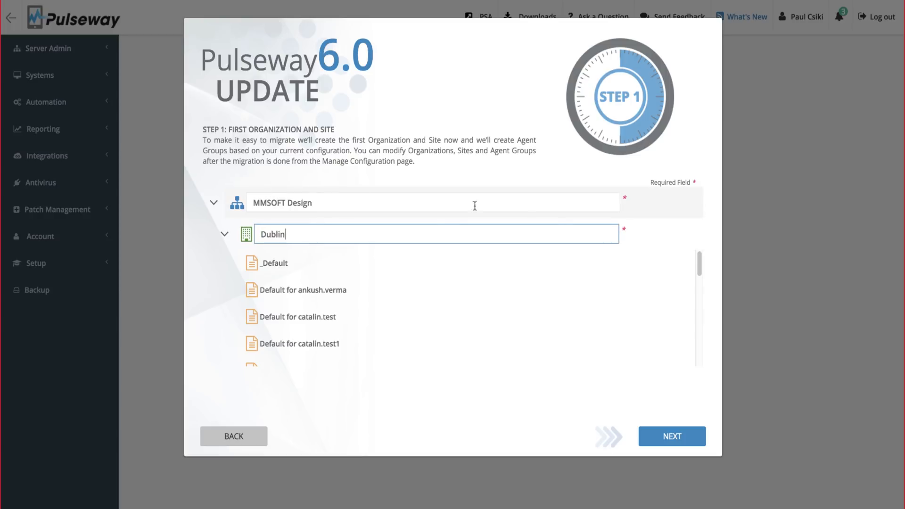
pyautogui.click(667, 443)
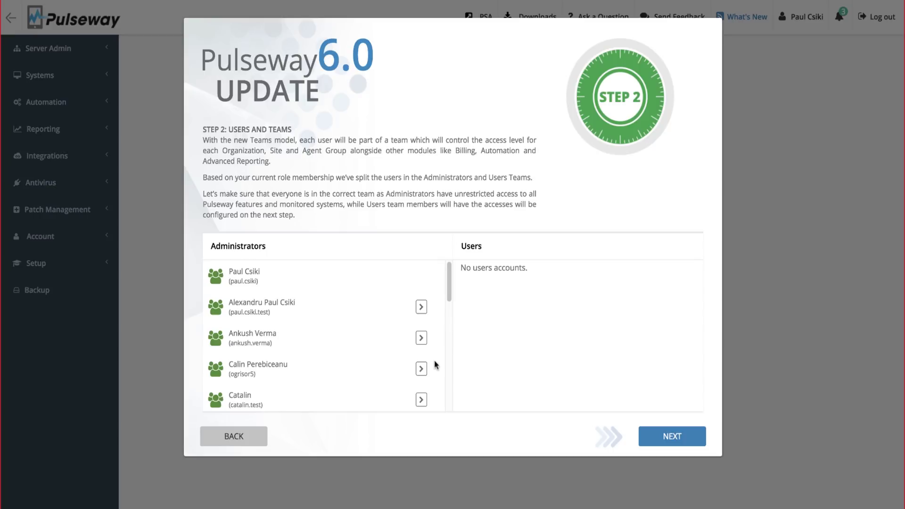
# Move one user from the Administrators team into the Users team
pyautogui.click(421, 369)
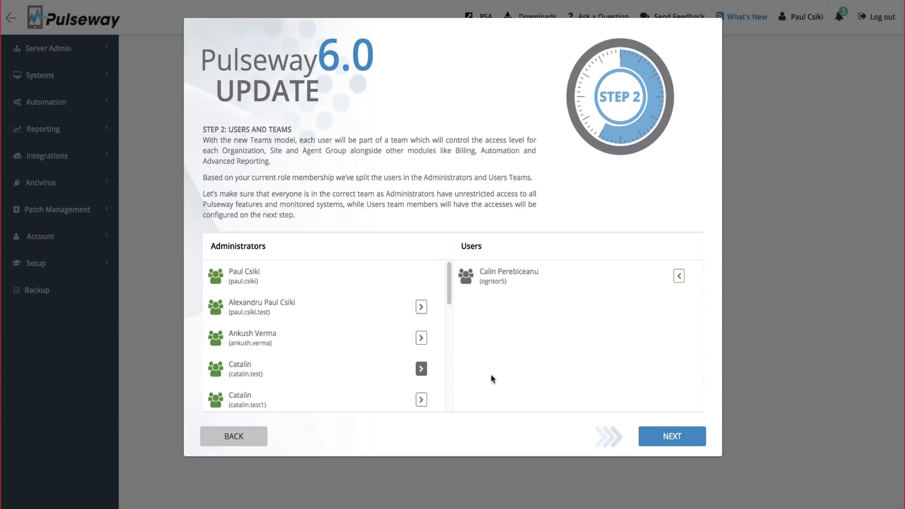
# Go past the Almost there page and finish the wizard to install Pulseway 6.0
pyautogui.click(681, 437)
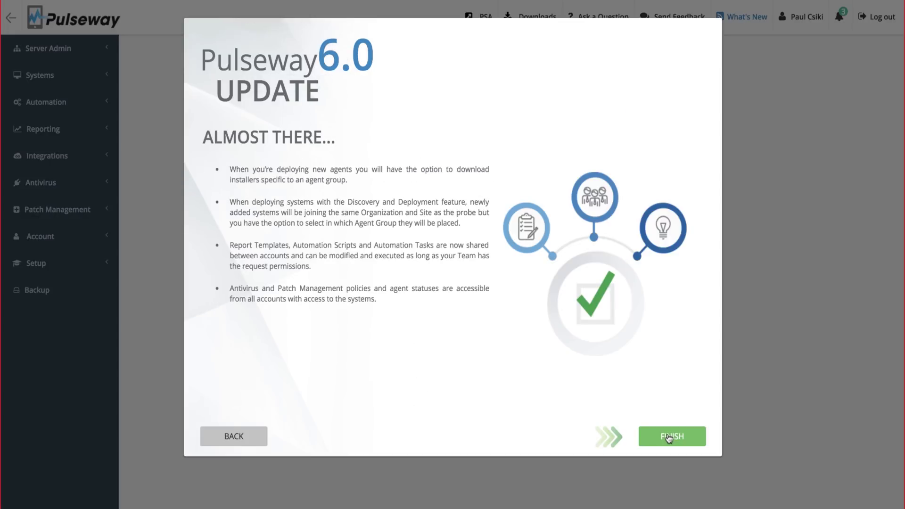
pyautogui.click(669, 438)
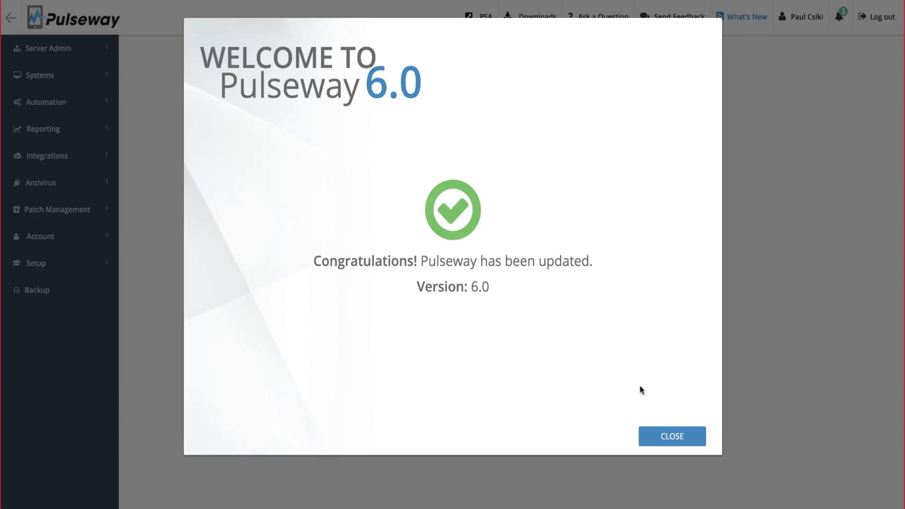
# Dismiss the update confirmation and add Contoso as an Internal organization
pyautogui.click(684, 438)
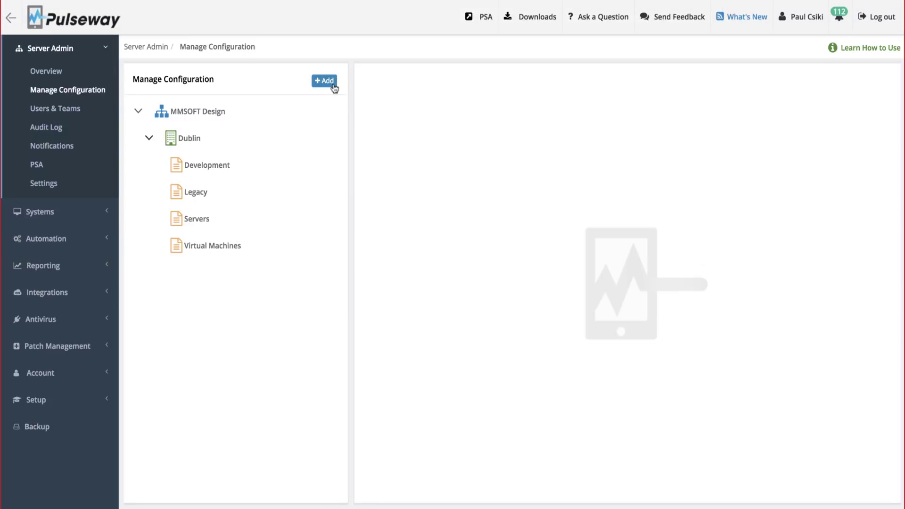
pyautogui.click(335, 87)
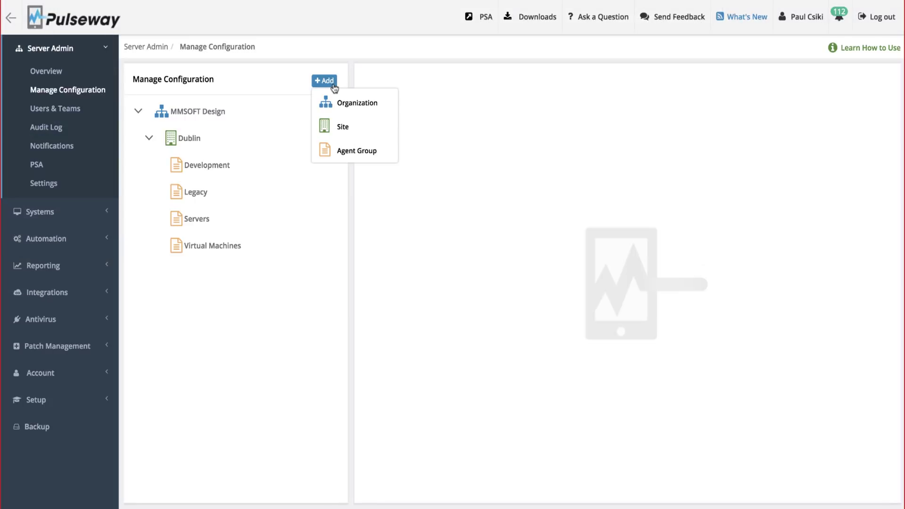
pyautogui.click(394, 107)
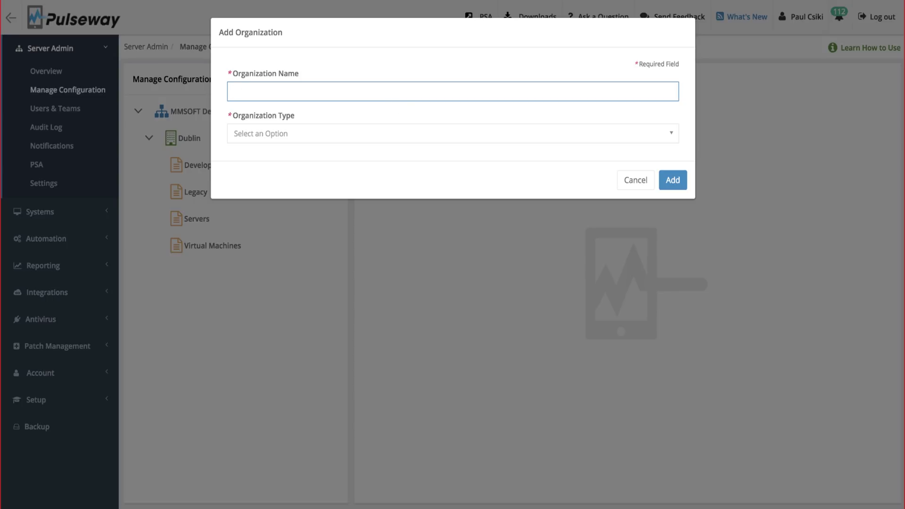
pyautogui.write('Contoso')
pyautogui.click(367, 134)
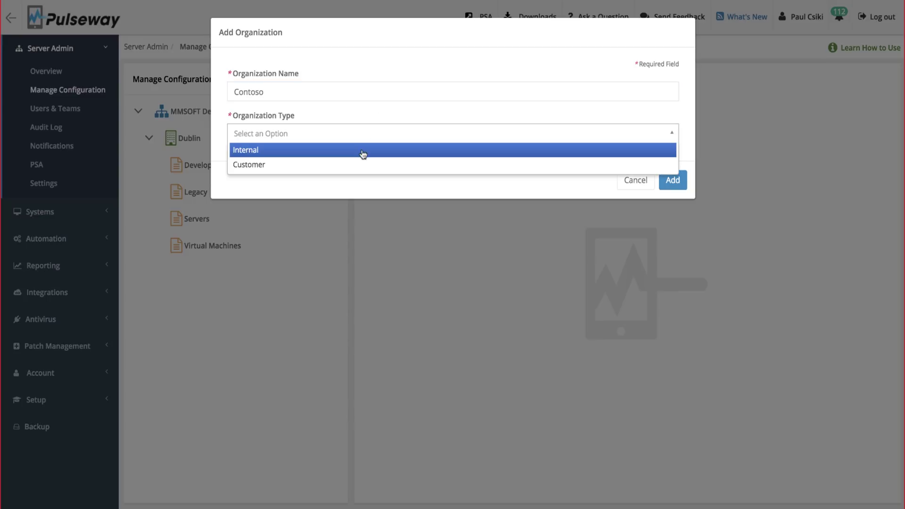
pyautogui.click(363, 150)
pyautogui.click(680, 184)
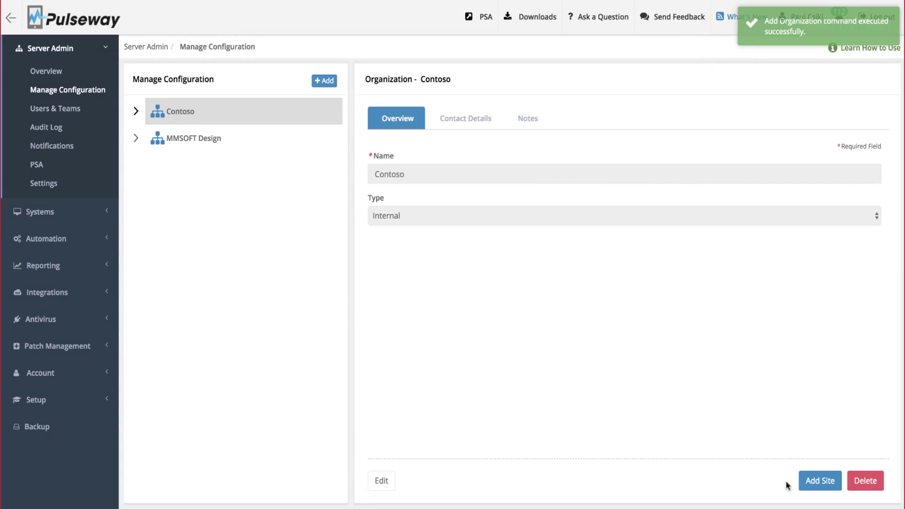
# Add a site named New York to the Contoso organization
pyautogui.click(818, 483)
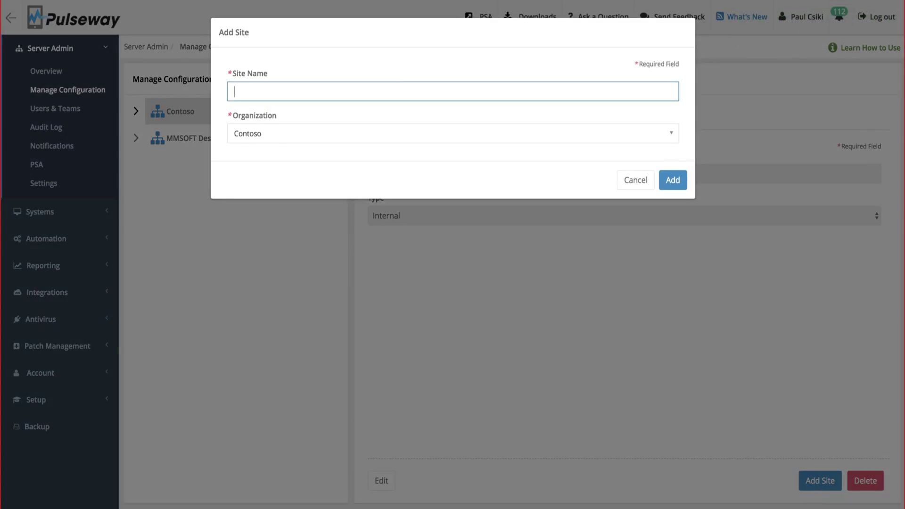
pyautogui.write('New York')
pyautogui.press('Return')
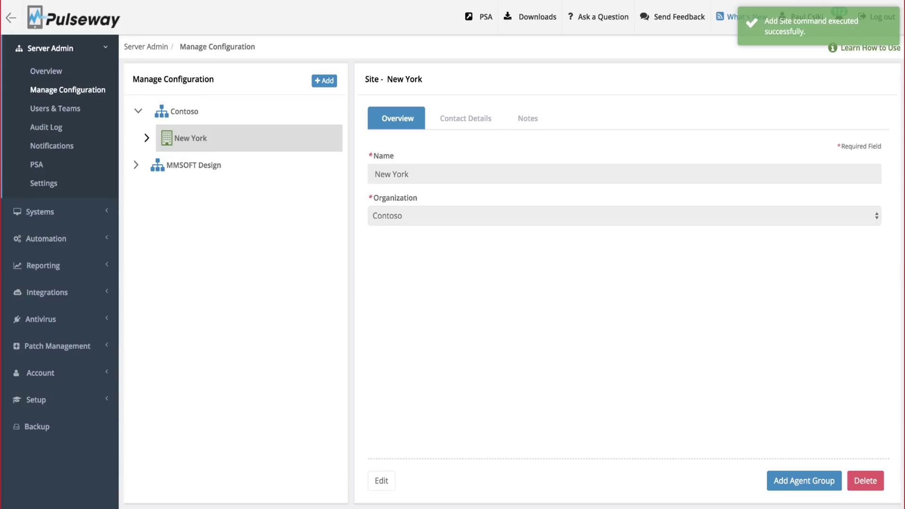
# Create an agent group named Servers inside the New York site
pyautogui.click(804, 483)
pyautogui.write('C')
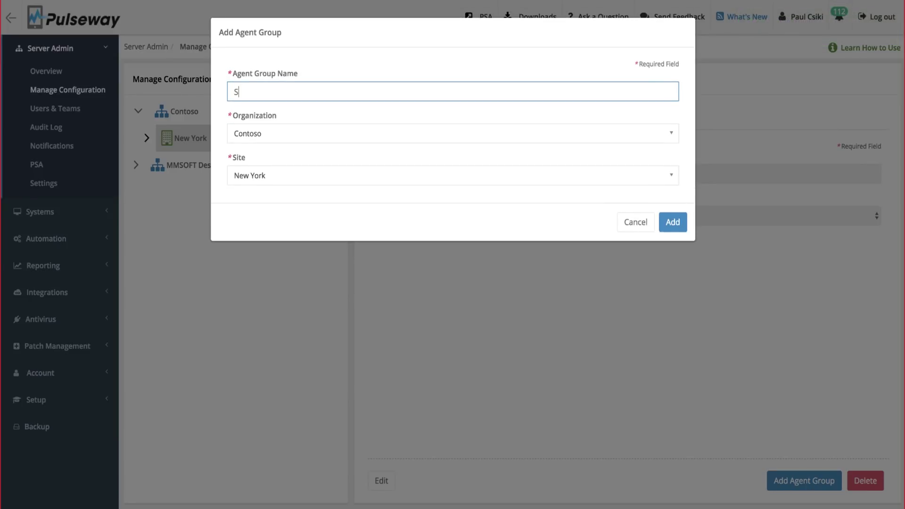
pyautogui.write('ervers')
pyautogui.press('Return')
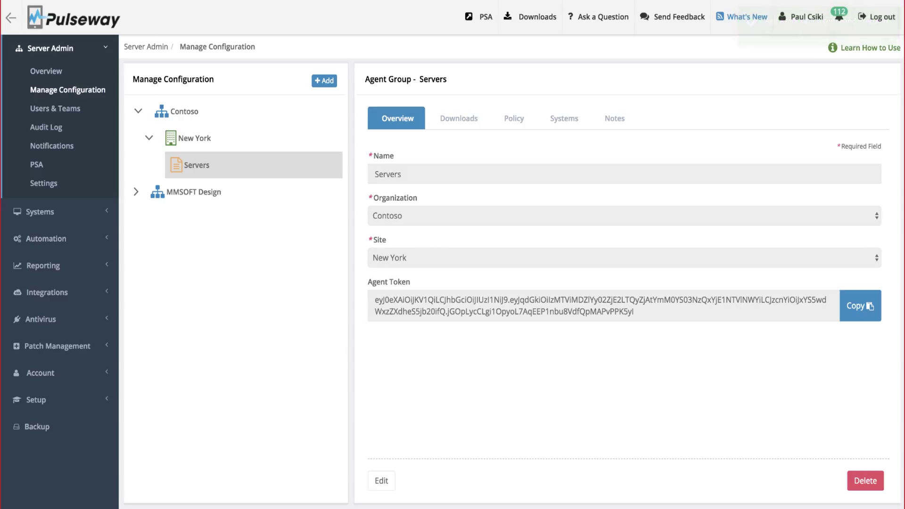
# Download the Servers group's Windows 64-bit agent installer as an .msi file
pyautogui.click(456, 123)
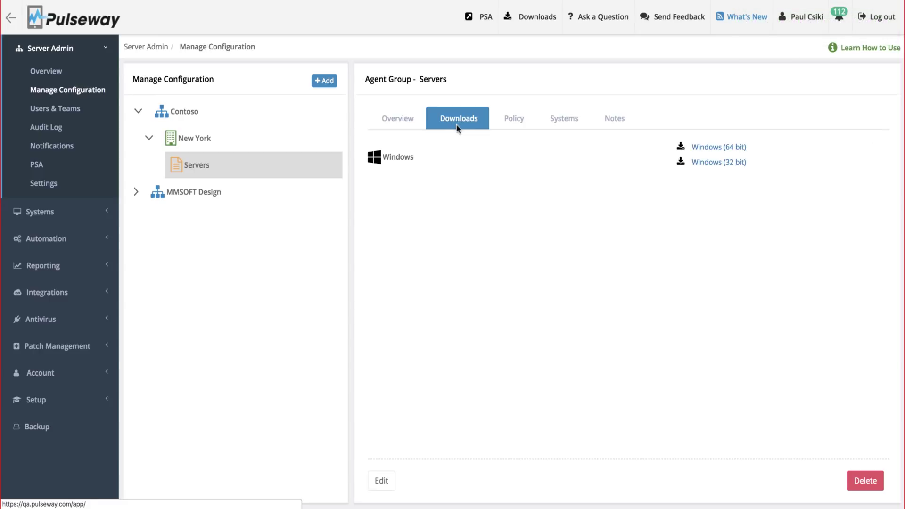
pyautogui.click(707, 147)
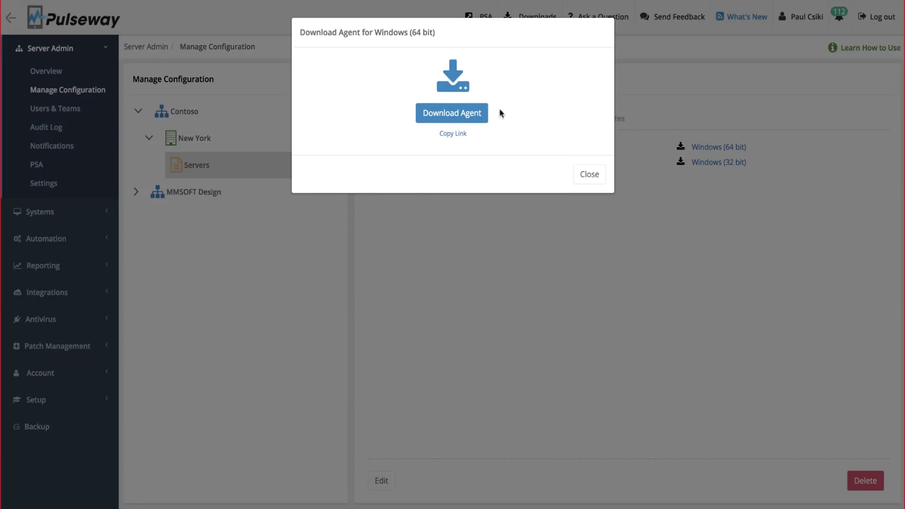
pyautogui.click(462, 118)
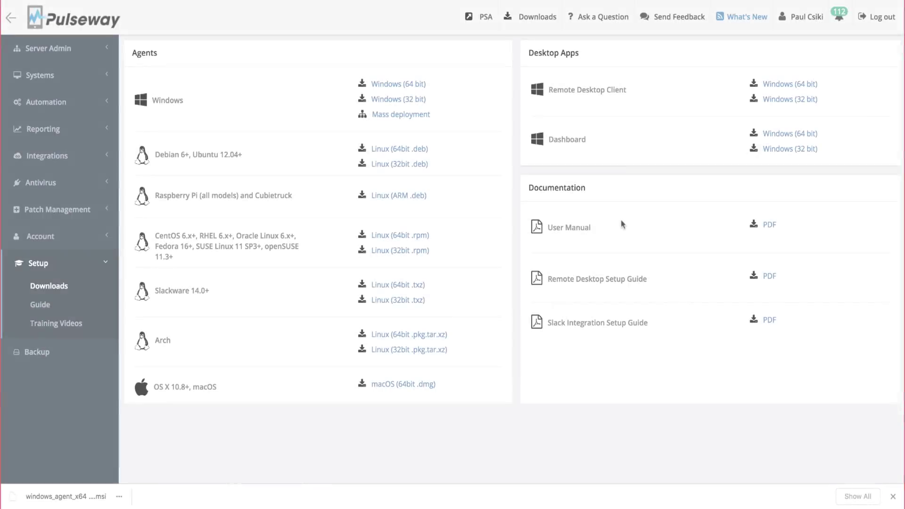
# Download the Windows 64-bit agent for Contoso's New York Servers group and begin a Servers group policy
pyautogui.click(415, 86)
pyautogui.click(437, 96)
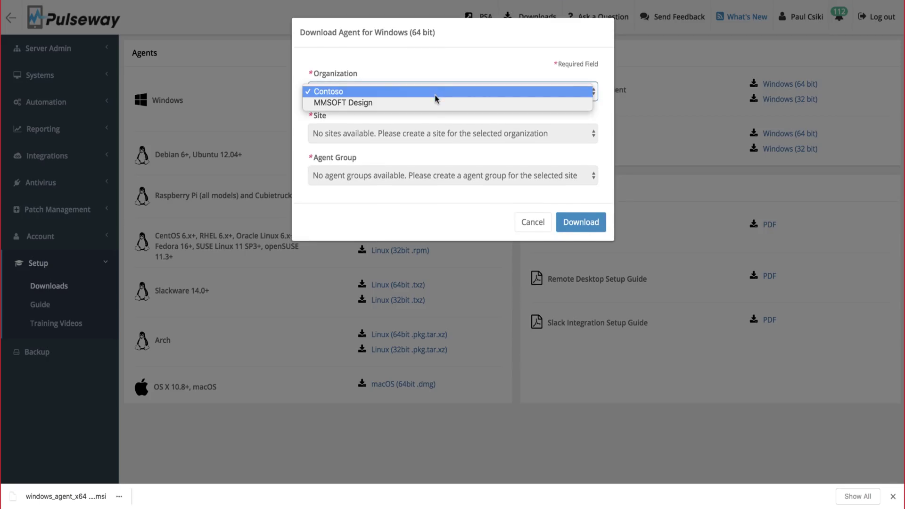
pyautogui.click(436, 94)
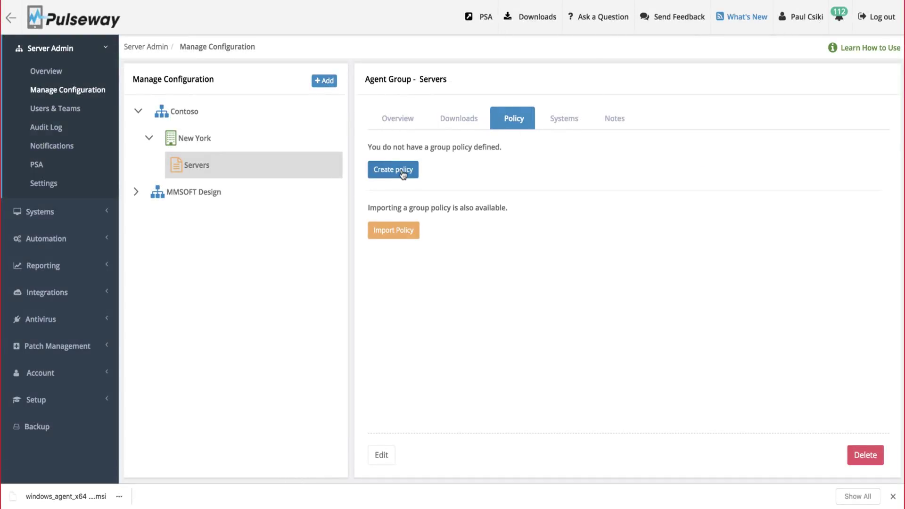
pyautogui.click(404, 173)
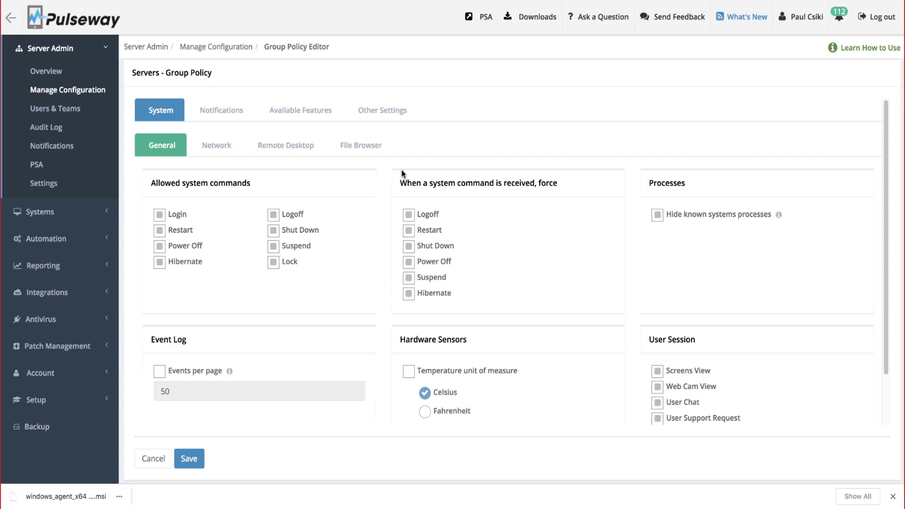
# Enable offline, public IP change and startup notifications, with startup priority set to Elevated
pyautogui.click(238, 117)
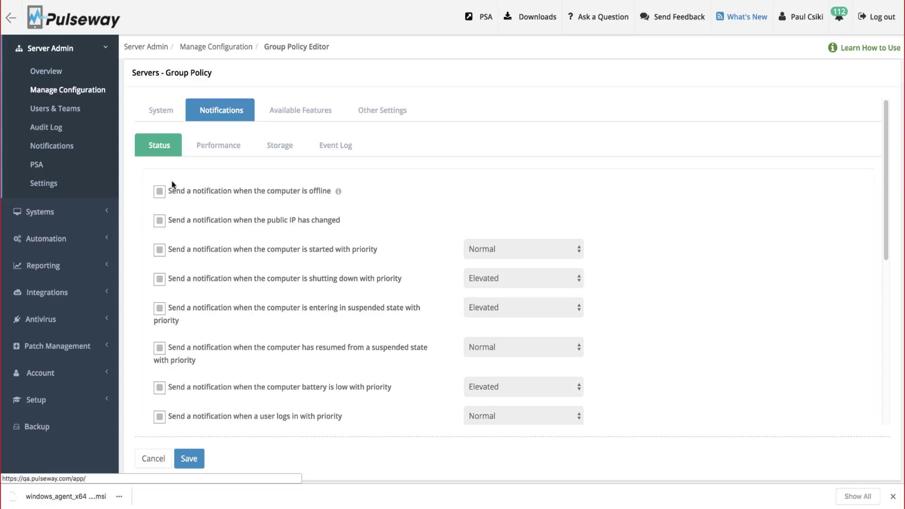
pyautogui.click(159, 191)
pyautogui.click(160, 221)
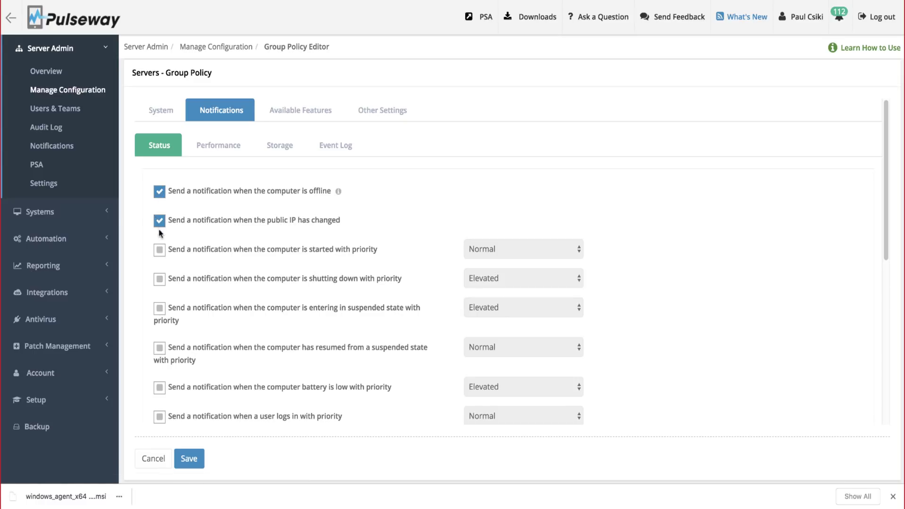
pyautogui.click(160, 250)
pyautogui.click(505, 255)
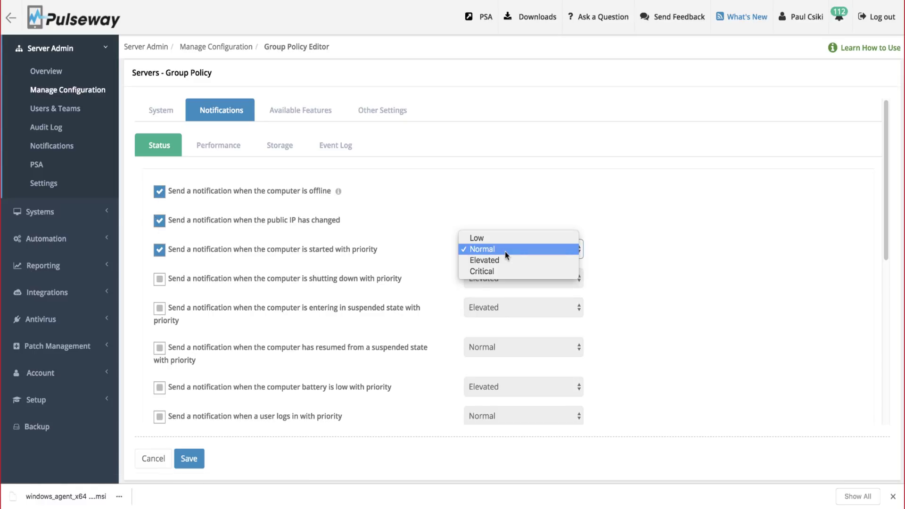
pyautogui.click(503, 258)
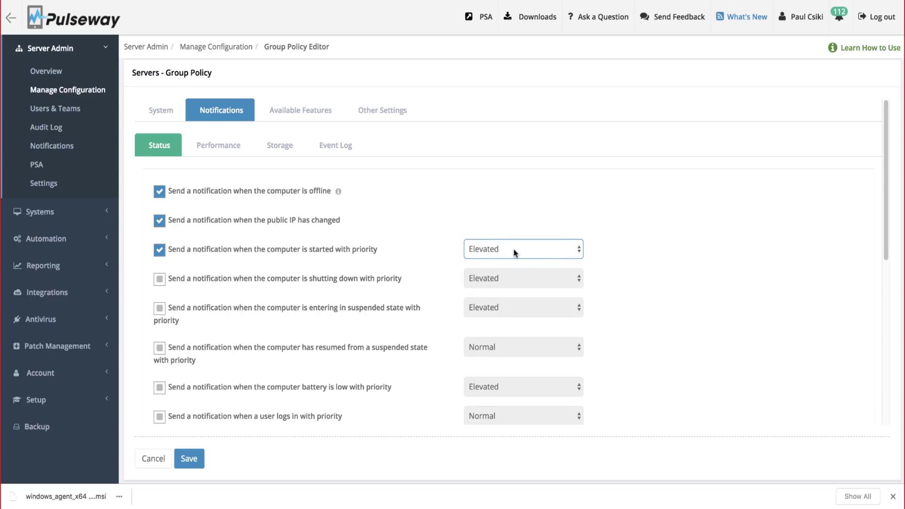
# Turn on the storage notification for a low system partition
pyautogui.scroll(-1, 280, 316)
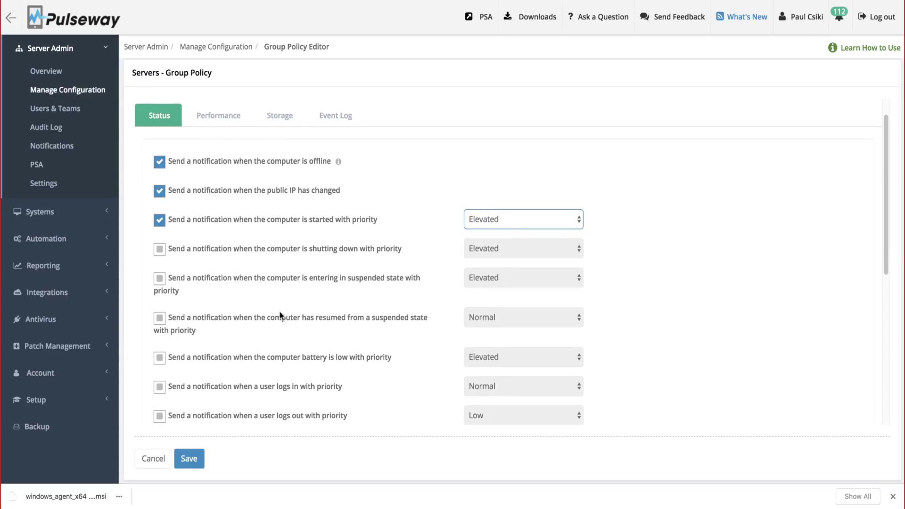
pyautogui.click(275, 129)
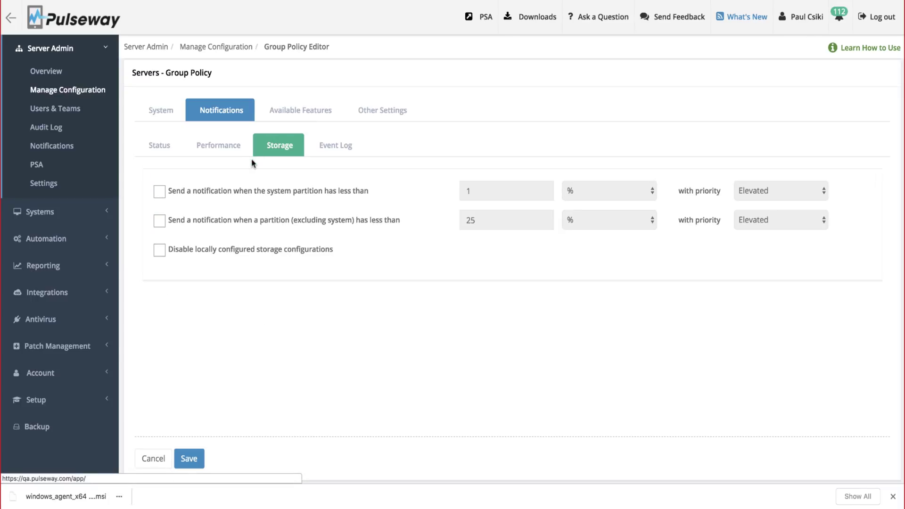
pyautogui.click(159, 192)
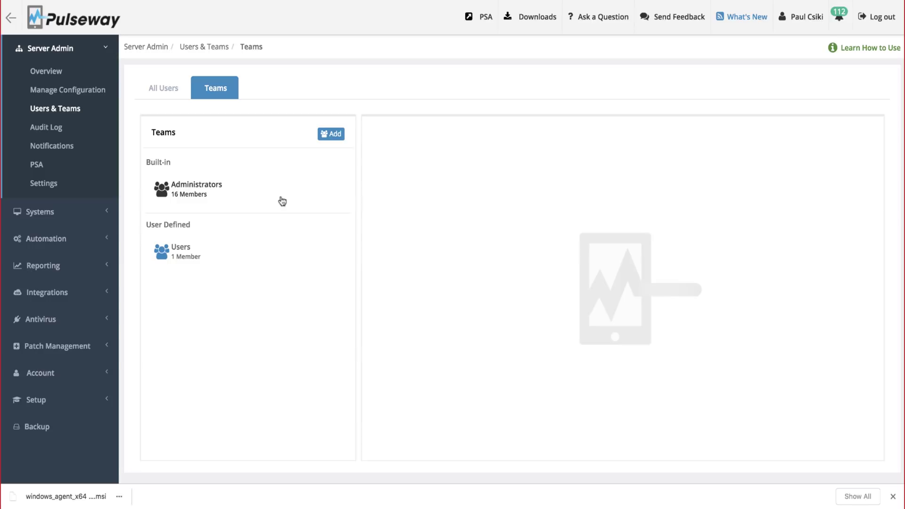
# Create a new team named Junior IT Admins
pyautogui.click(334, 135)
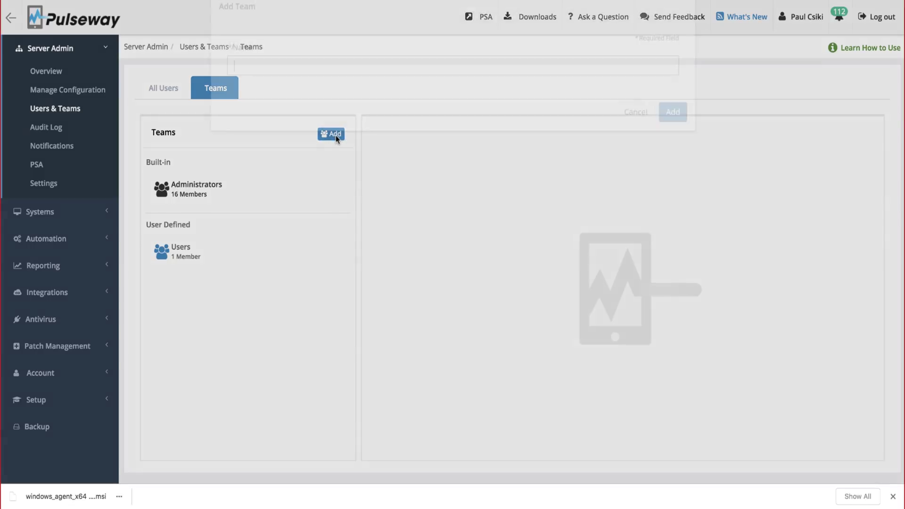
pyautogui.write('Junior IT Admins')
pyautogui.press('Return')
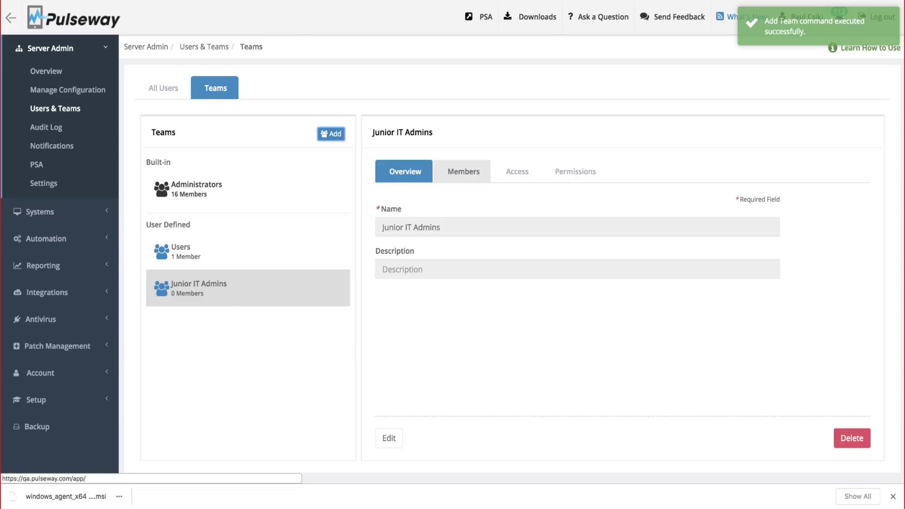
# Move one Users-team member and one Administrators member into Junior IT Admins
pyautogui.click(484, 175)
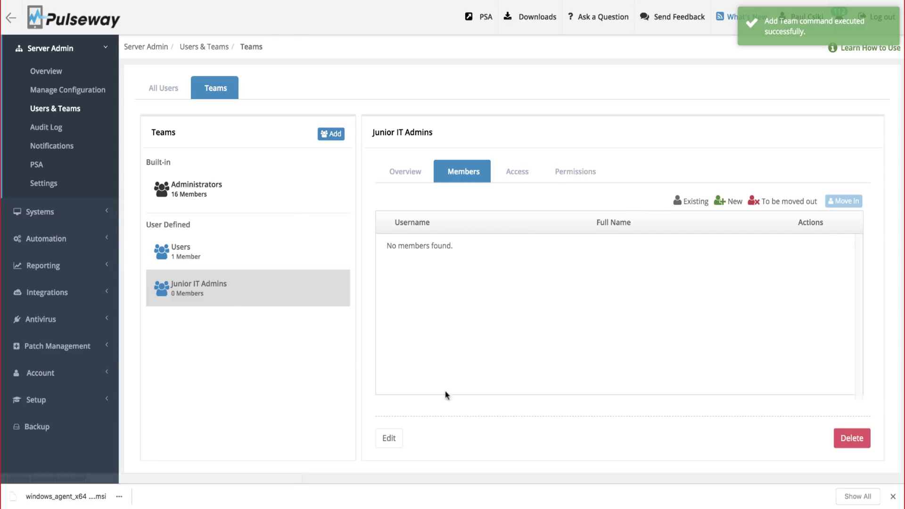
pyautogui.click(397, 439)
pyautogui.click(842, 201)
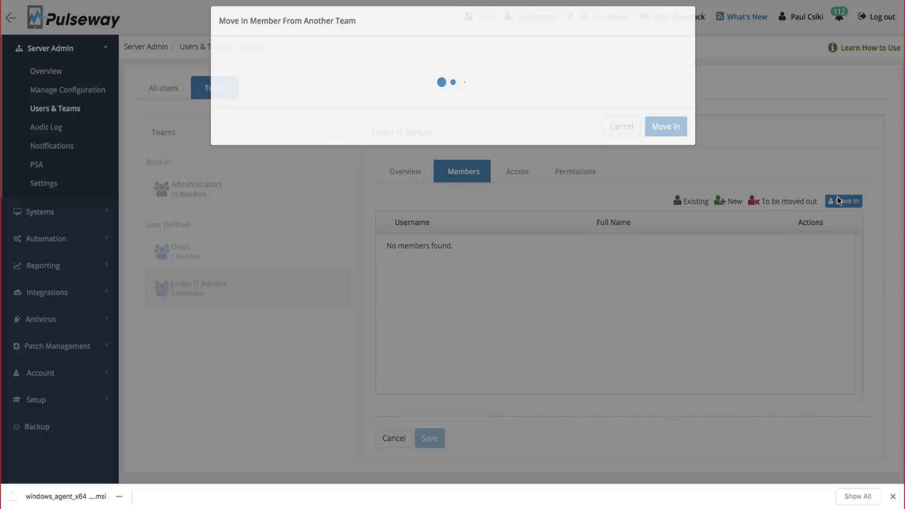
pyautogui.click(591, 89)
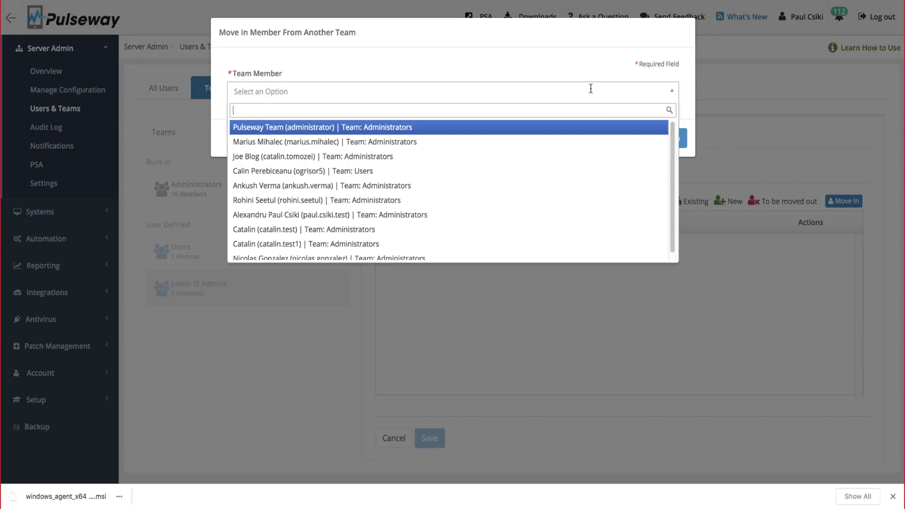
pyautogui.click(424, 170)
pyautogui.click(669, 139)
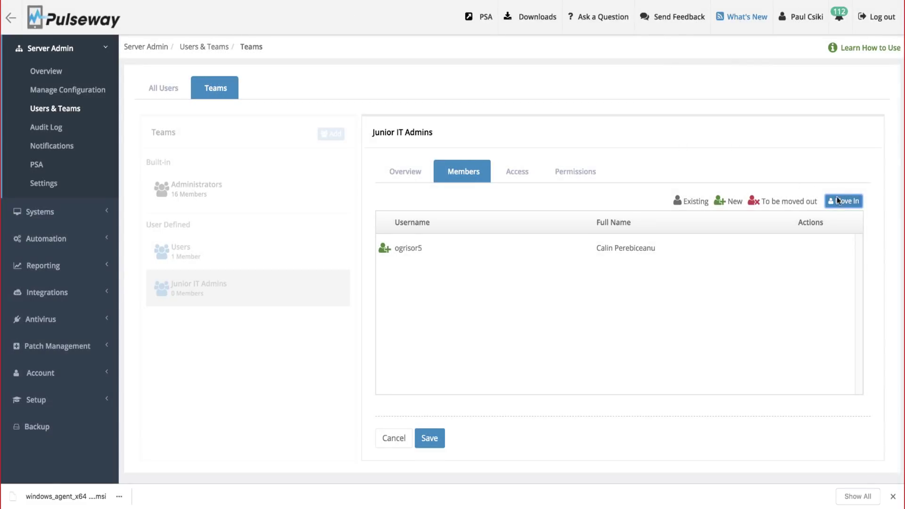
pyautogui.click(839, 201)
pyautogui.click(573, 92)
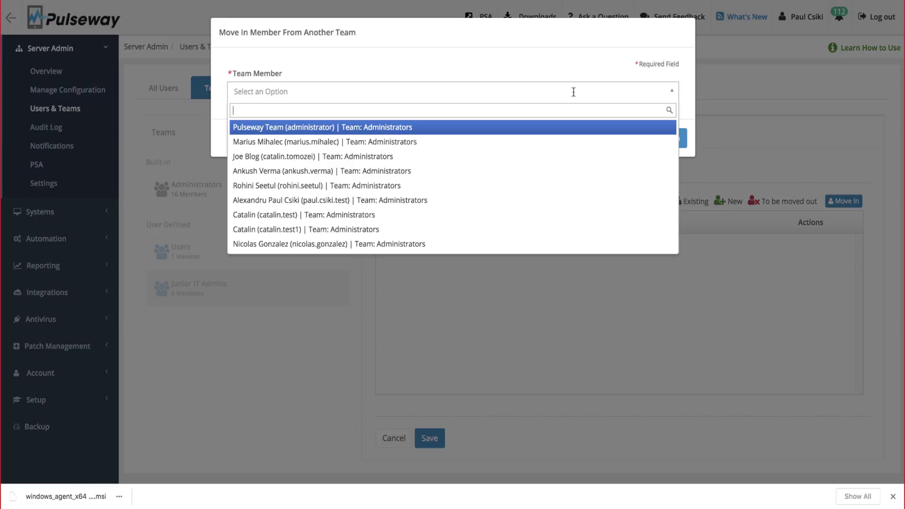
pyautogui.click(514, 186)
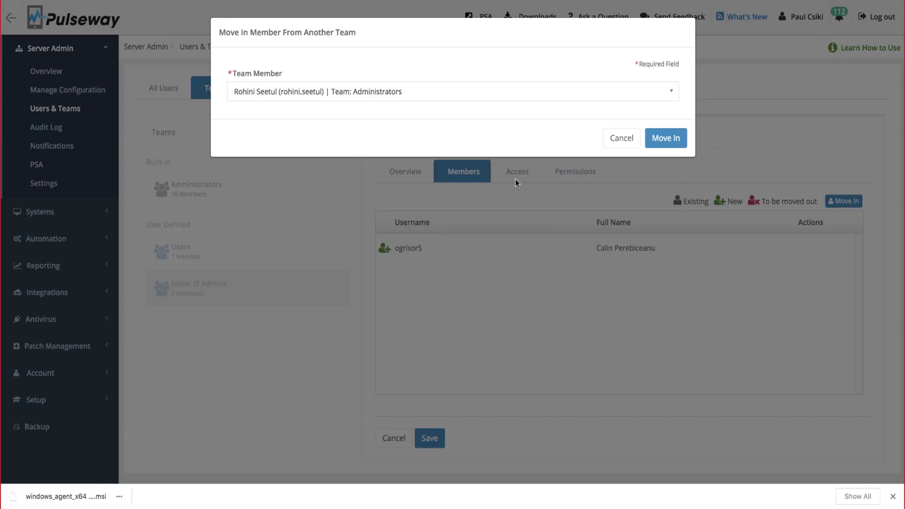
# Add the second user to the team and give it Read-only access to Contoso
pyautogui.click(666, 138)
pyautogui.click(517, 172)
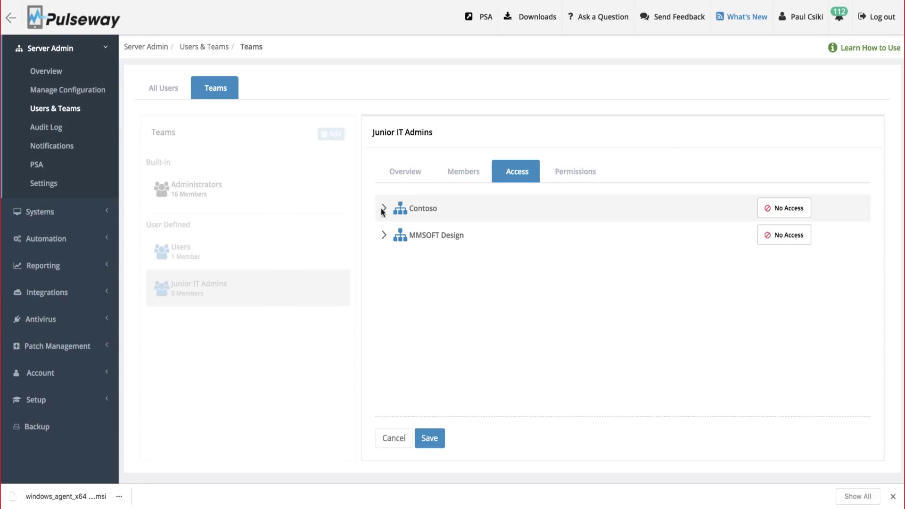
pyautogui.click(383, 211)
pyautogui.click(397, 236)
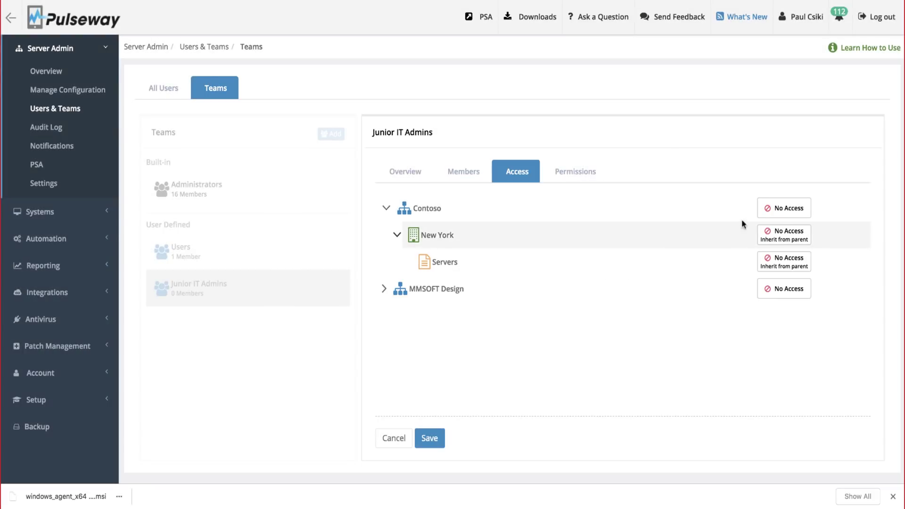
pyautogui.click(804, 208)
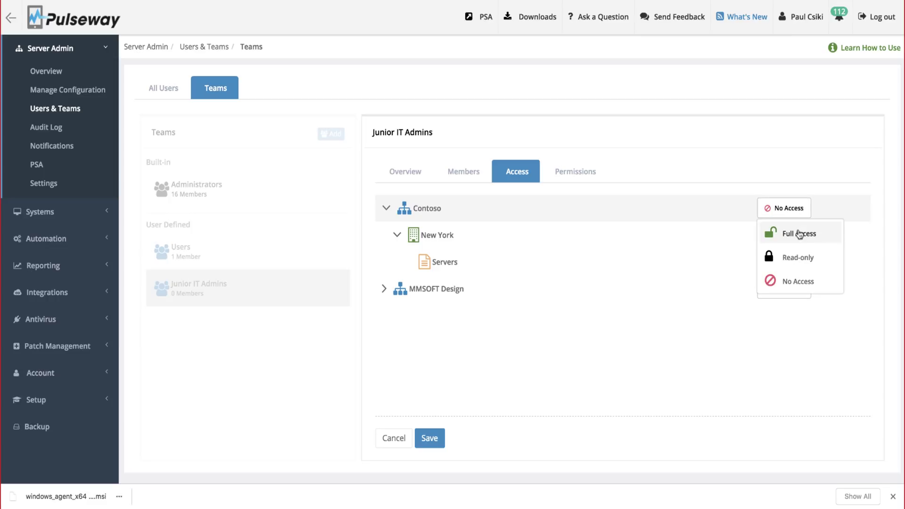
pyautogui.click(798, 259)
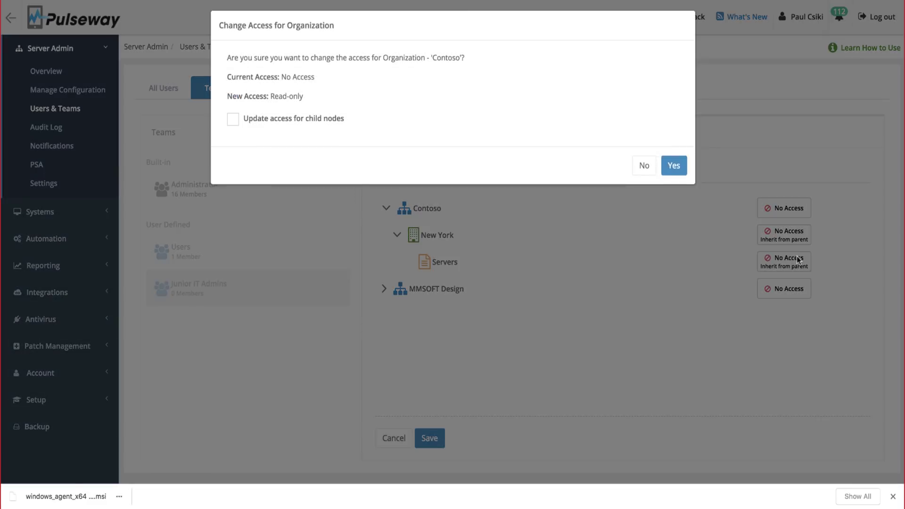
pyautogui.click(672, 174)
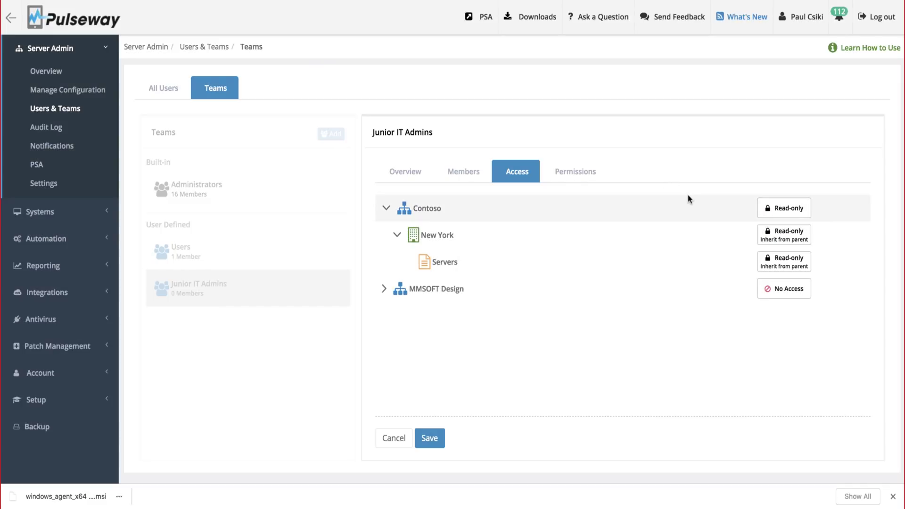
# Allow the team to view reports, patch policies and antivirus policies
pyautogui.click(599, 177)
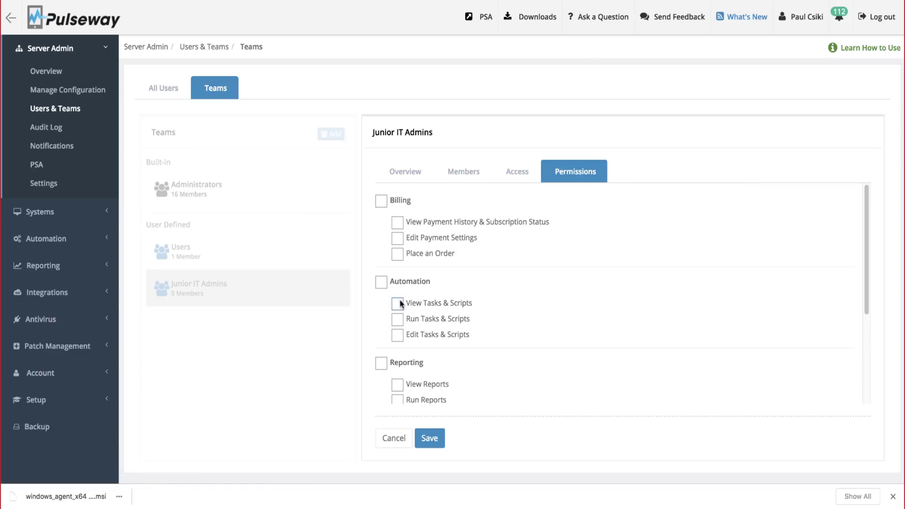
pyautogui.click(397, 385)
pyautogui.scroll(-5, 508, 378)
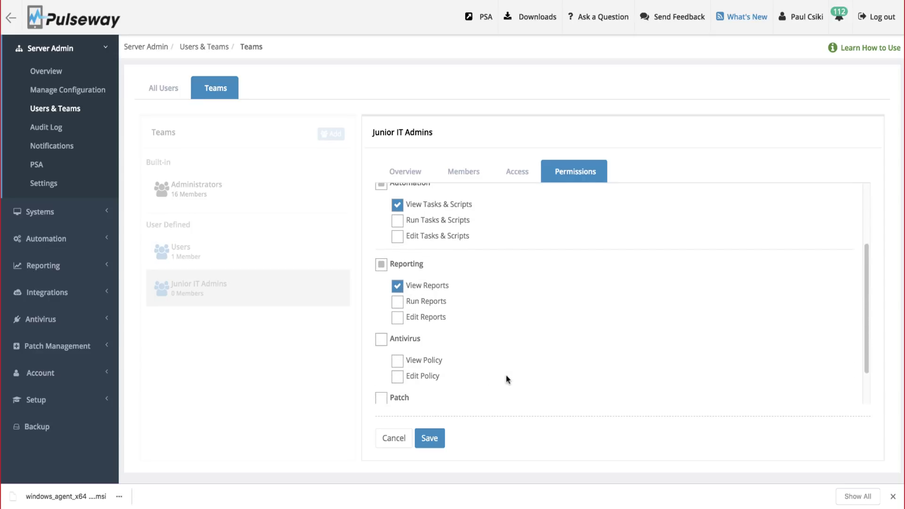
pyautogui.scroll(-1, 489, 373)
pyautogui.click(398, 372)
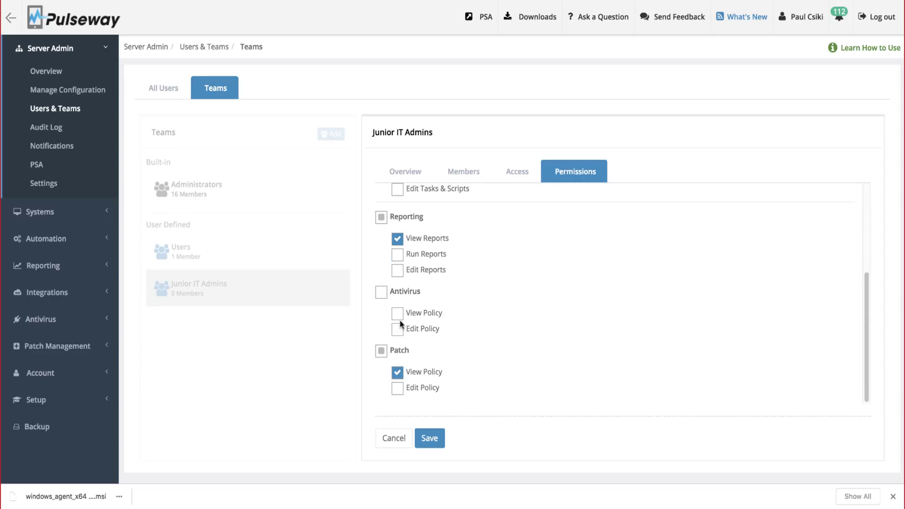
pyautogui.click(397, 313)
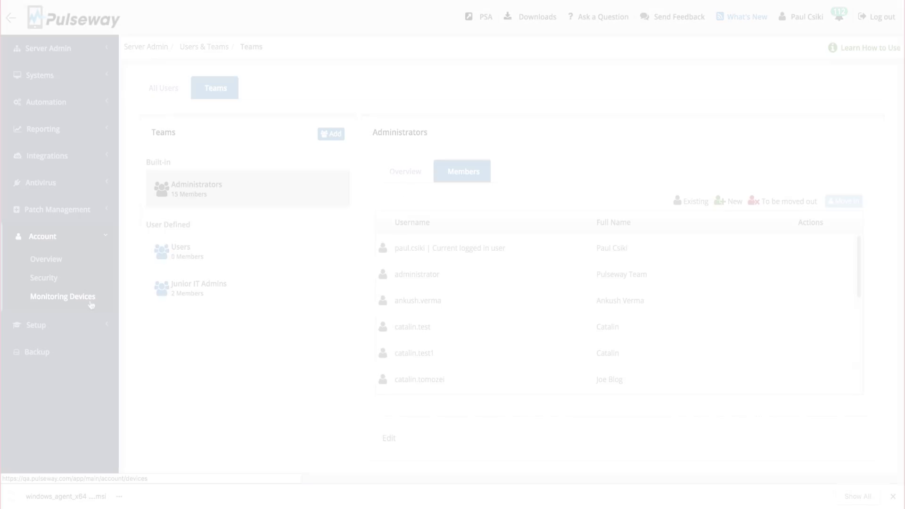
# Set the default device access on Monitoring Devices to No Access
pyautogui.click(91, 303)
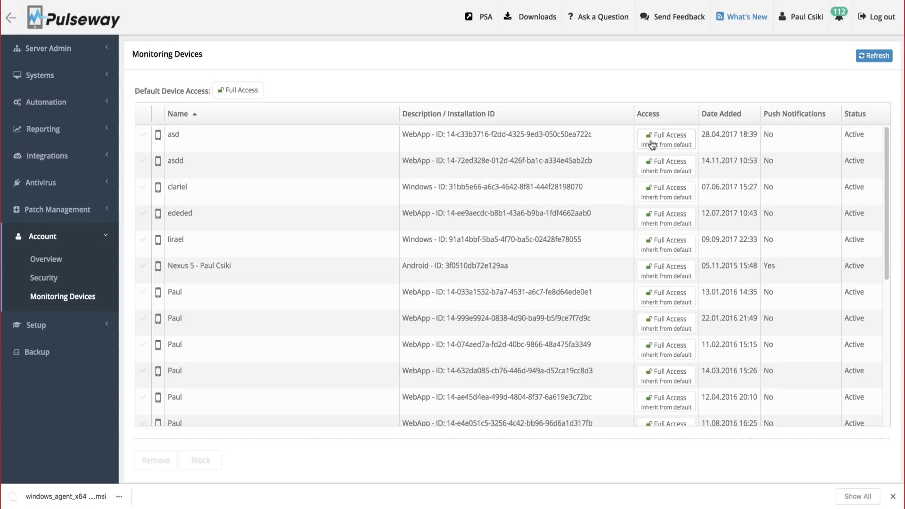
pyautogui.click(668, 277)
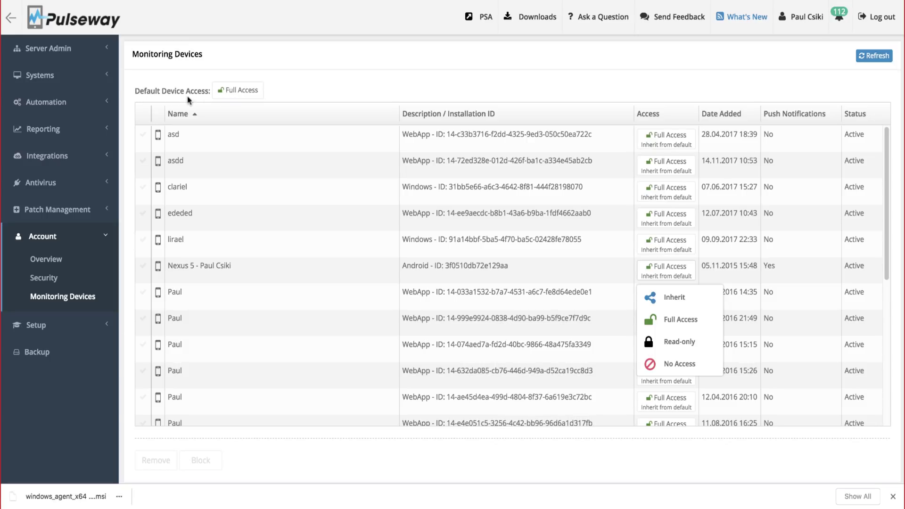
pyautogui.click(656, 364)
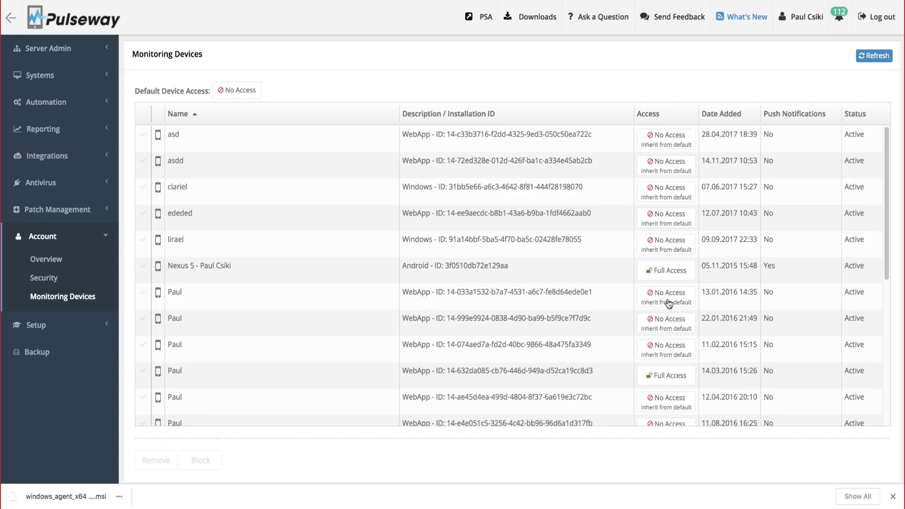
# Make the devices added on 13.01.2016 and 22.01.2016 Read-only
pyautogui.click(668, 301)
pyautogui.click(682, 369)
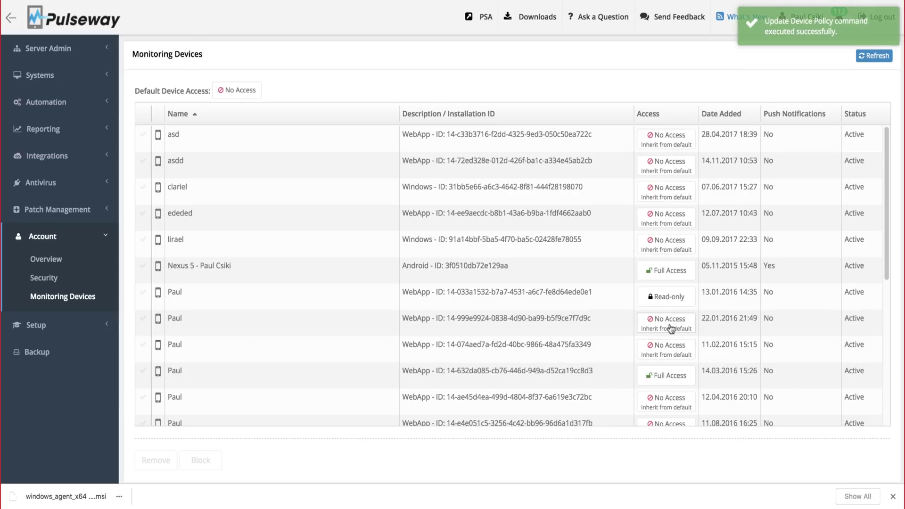
pyautogui.click(670, 330)
pyautogui.click(678, 395)
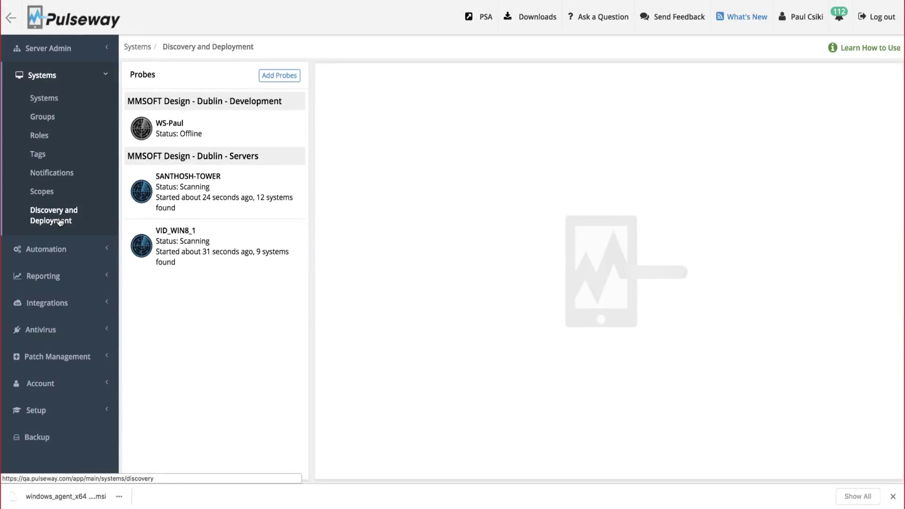
# Select all 19 systems found by the SANTHOSH-TOWER probe and begin agent deployment
pyautogui.click(204, 211)
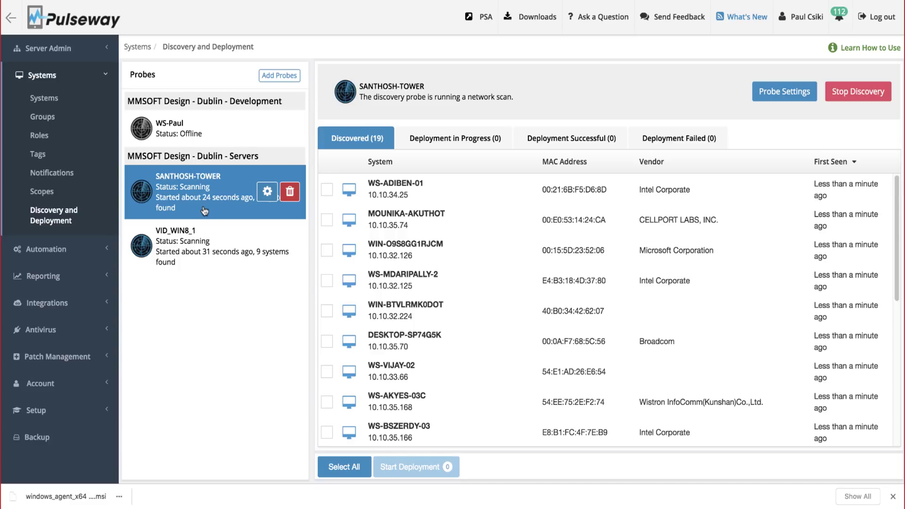
pyautogui.click(345, 473)
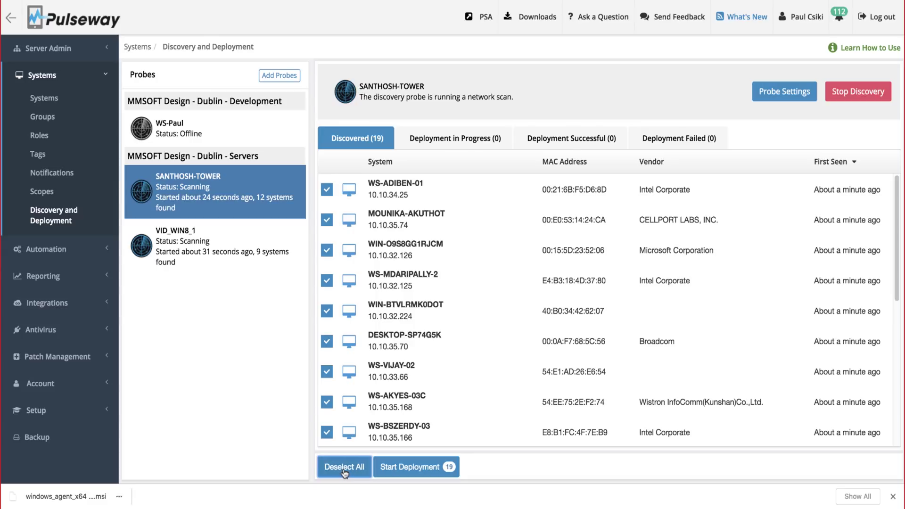
pyautogui.click(399, 469)
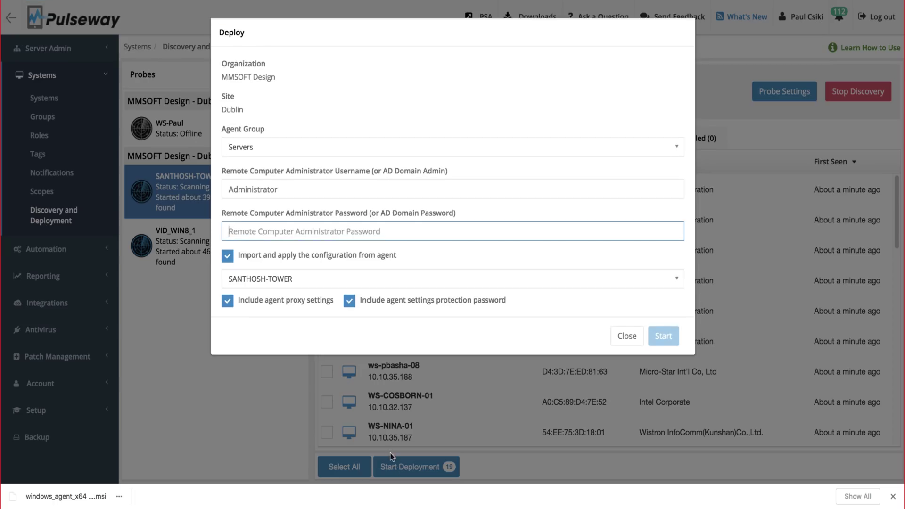
# Enter the administrator password, keeping the Servers agent group and SANTHOSH-TOWER as configuration source
pyautogui.write('p')
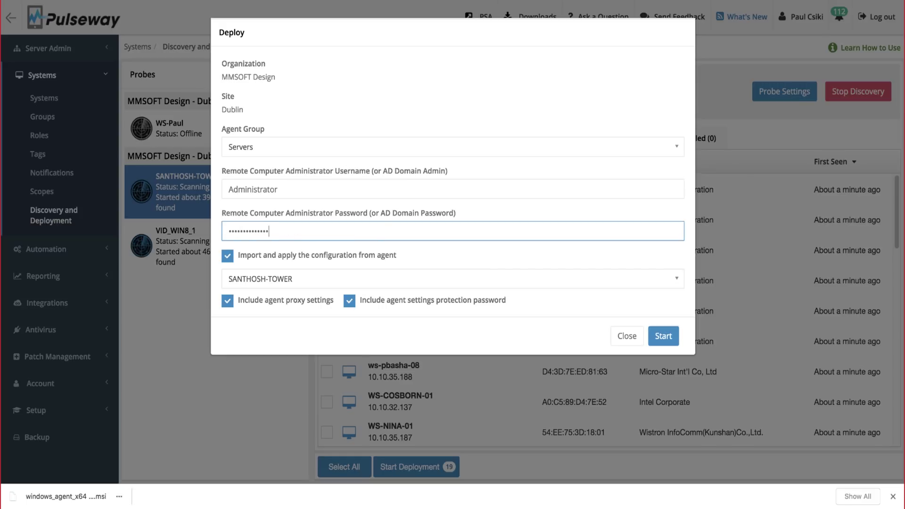
pyautogui.click(332, 150)
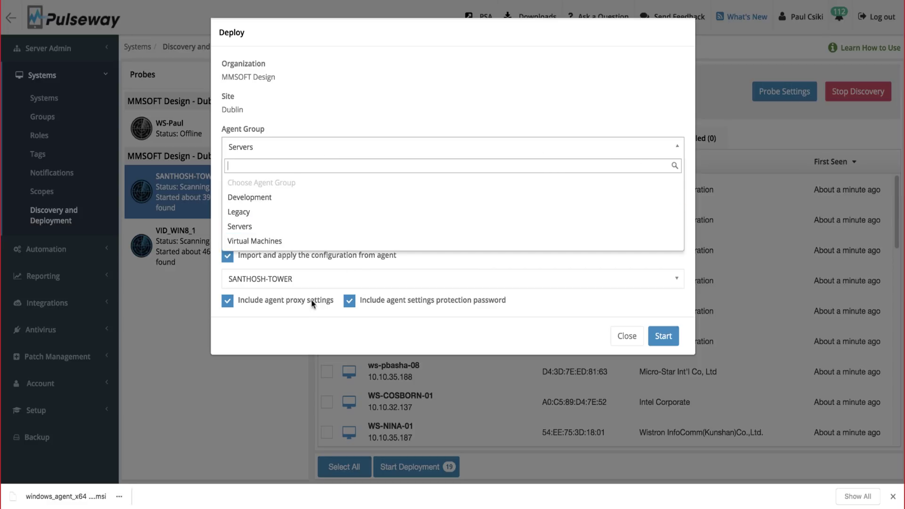
pyautogui.click(306, 285)
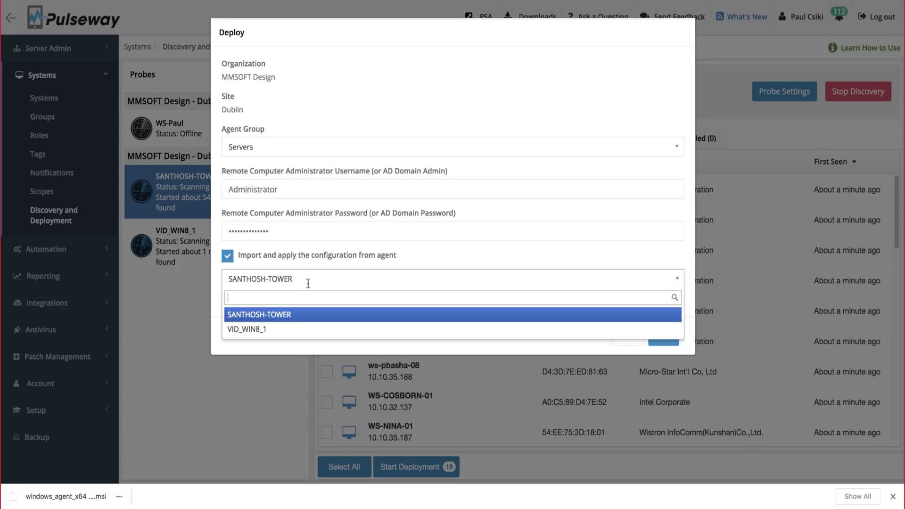
pyautogui.click(460, 259)
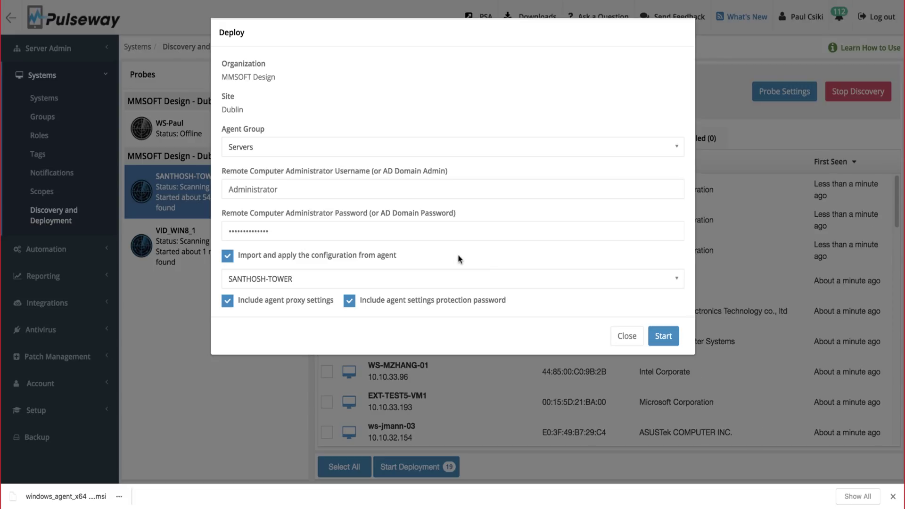